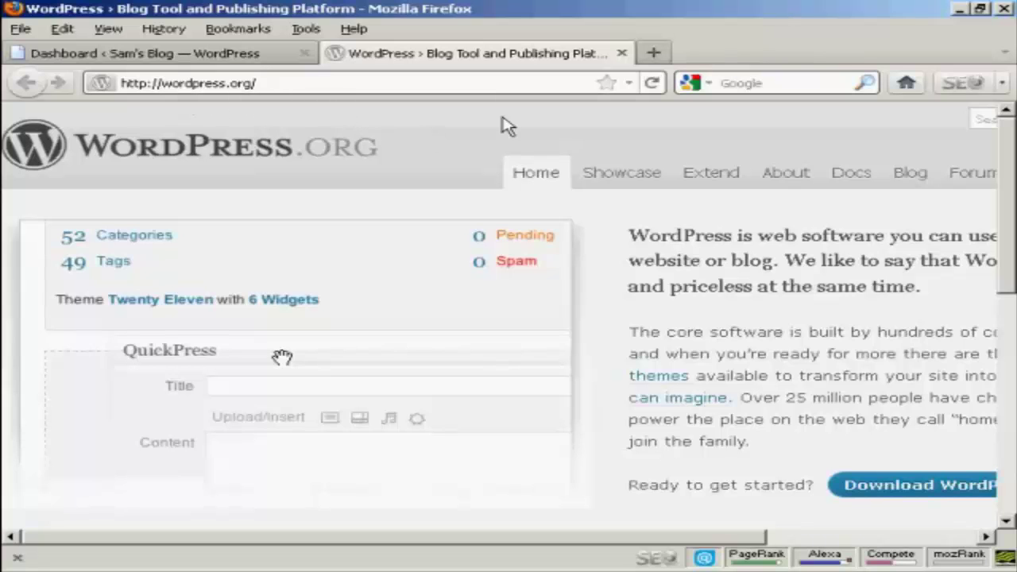
- Open the Plugin Directory from the Extend menu on WordPress.org
mouse_move(725, 181)
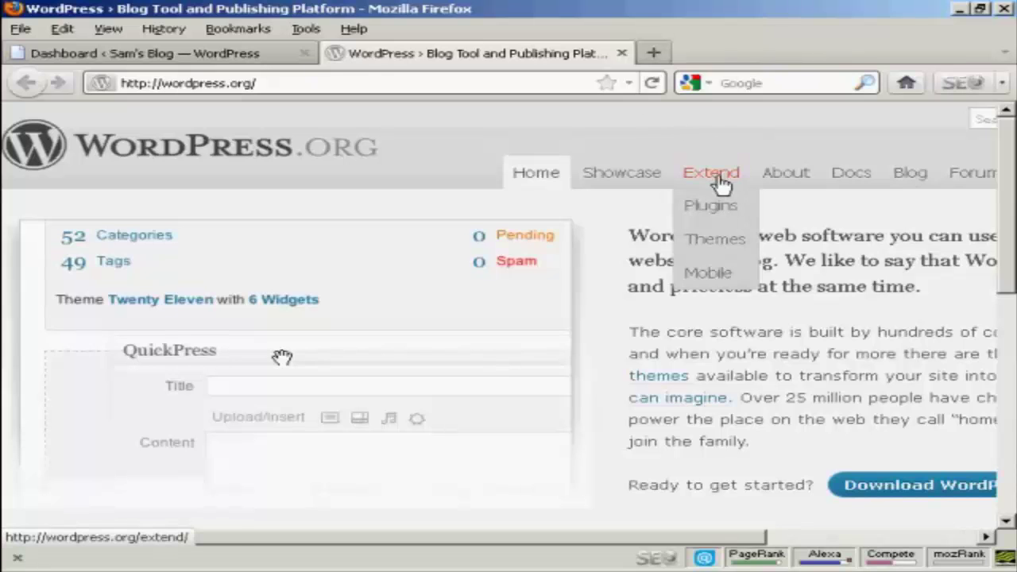
left_click(717, 214)
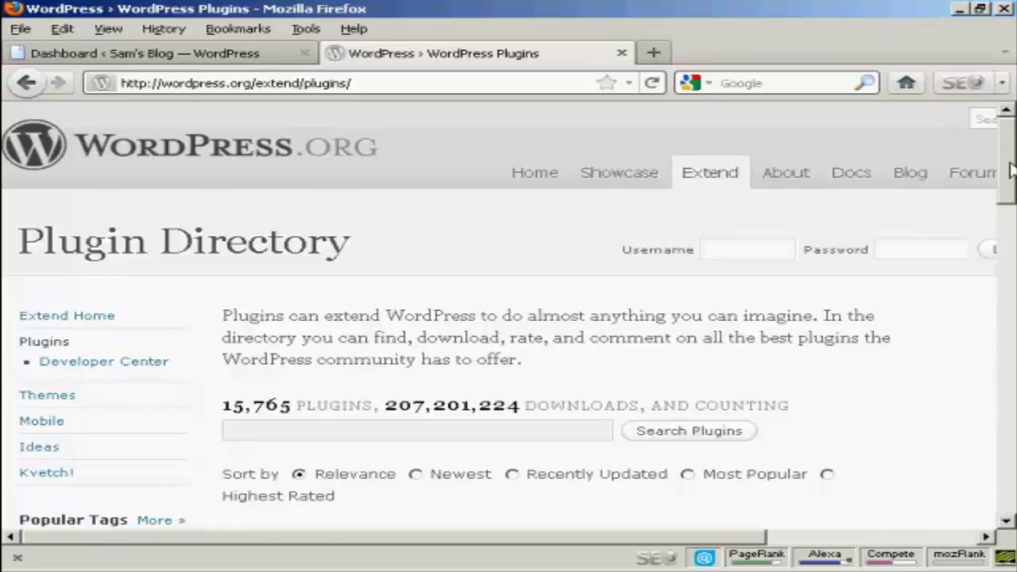
- Search the directory for 'facebook' plugins sorted by Most Popular
left_click_drag(1010, 171, 1010, 195)
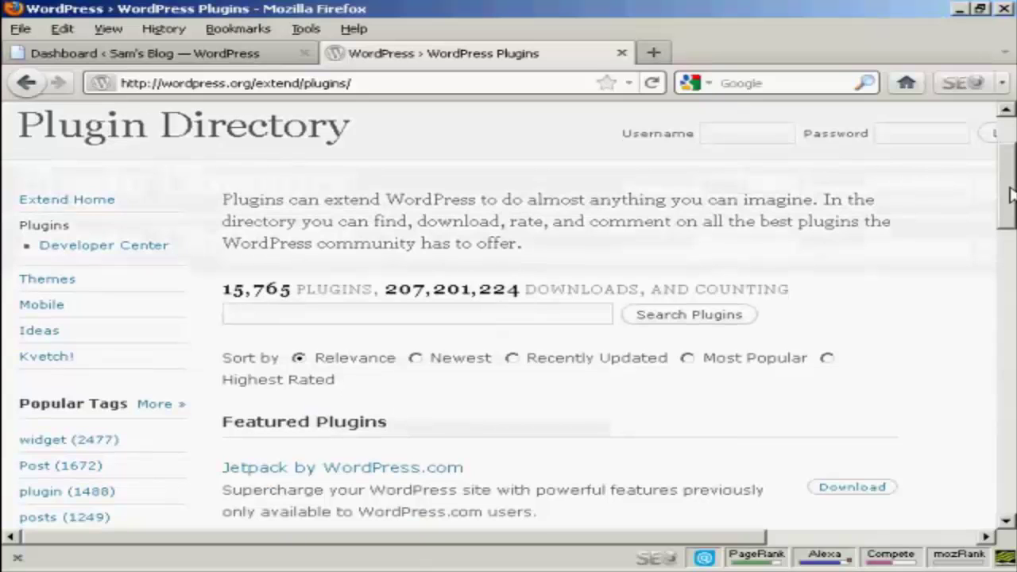
left_click(415, 358)
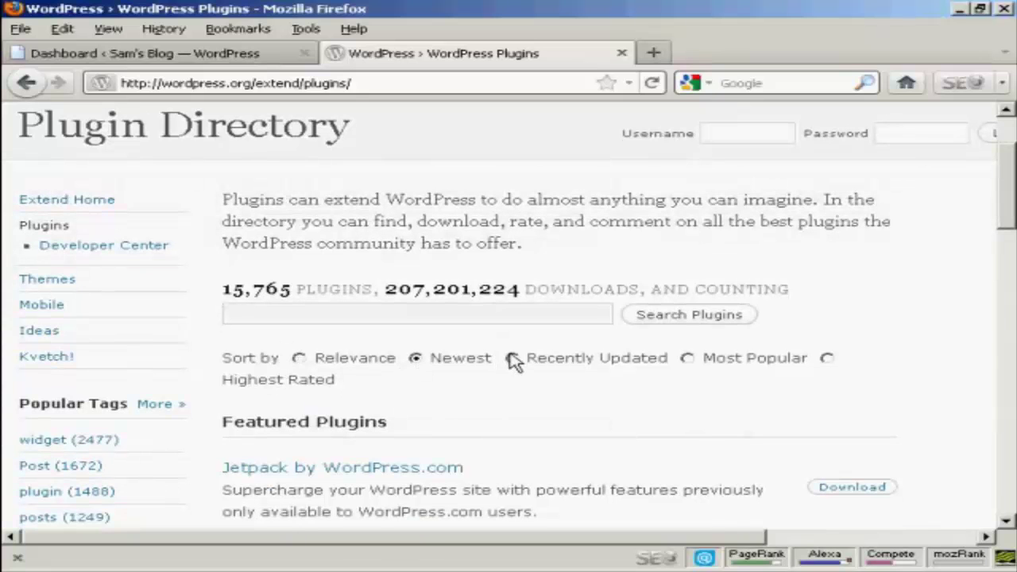
left_click(690, 363)
left_click(265, 313)
type("tacebook")
left_click(703, 321)
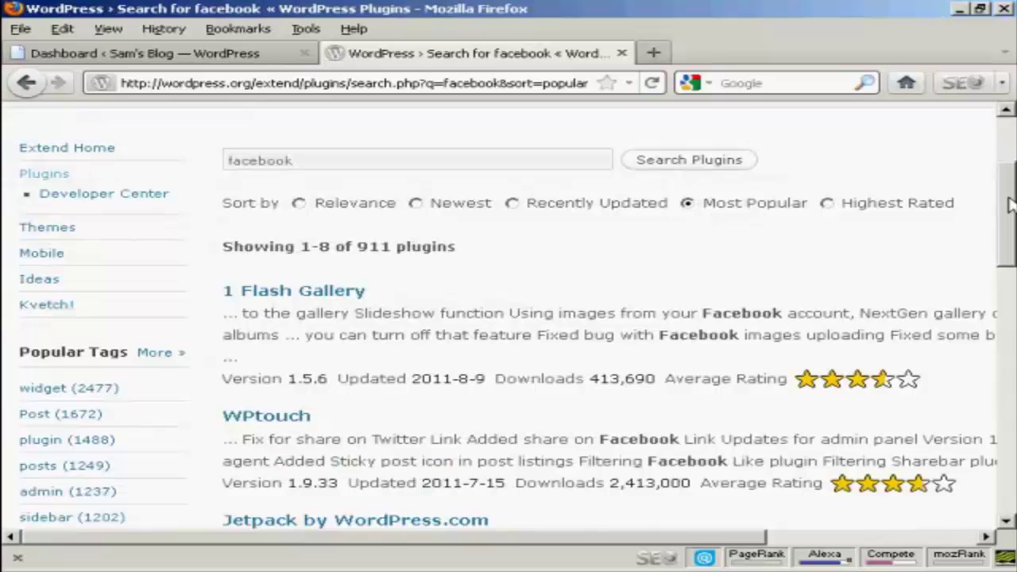
left_click_drag(1009, 205, 1009, 282)
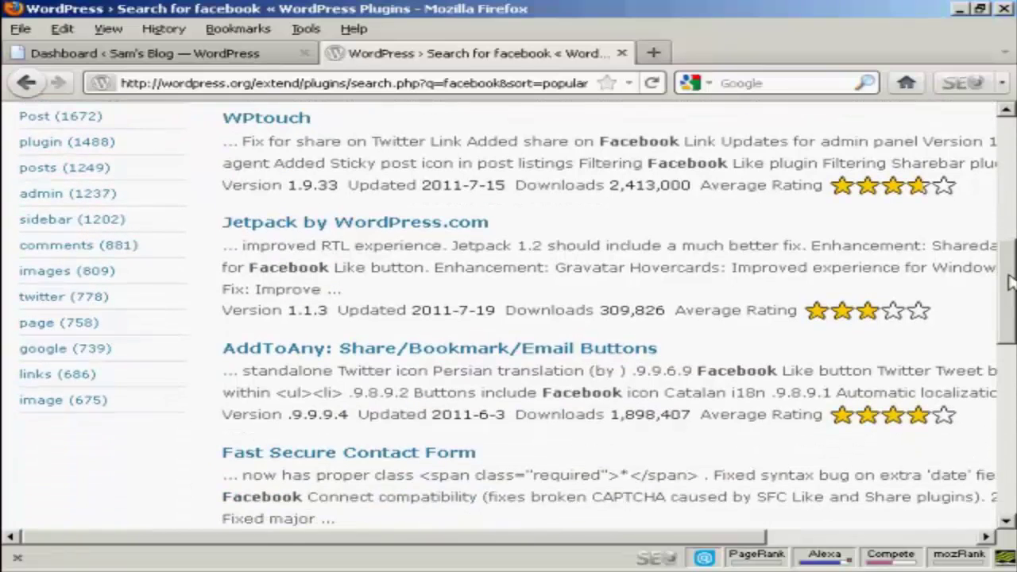
- Open the Jetpack by WordPress.com plugin page and bring its Download Version 1.1.3 button into view
left_click(415, 228)
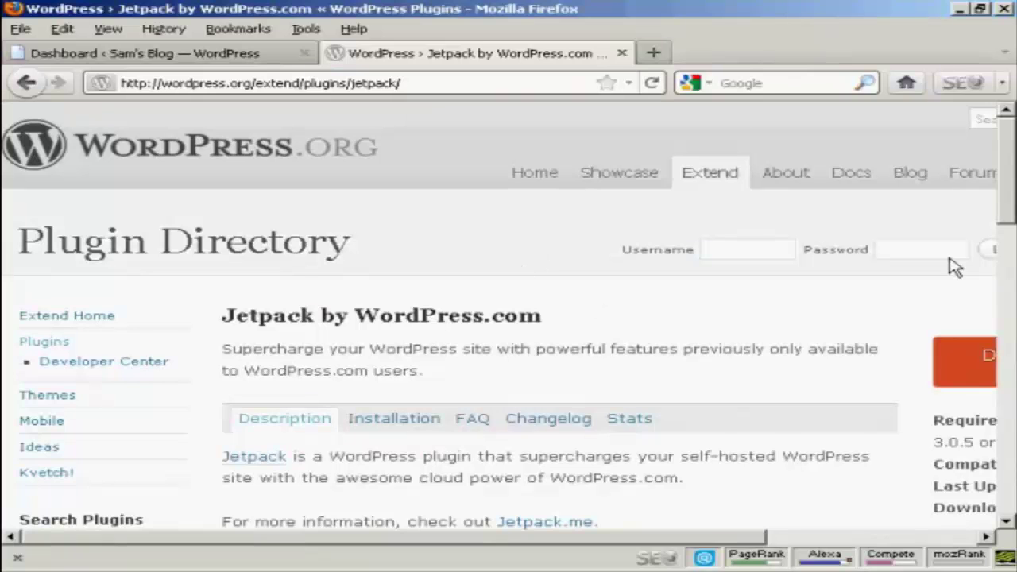
scroll(1009, 175, "down", 2)
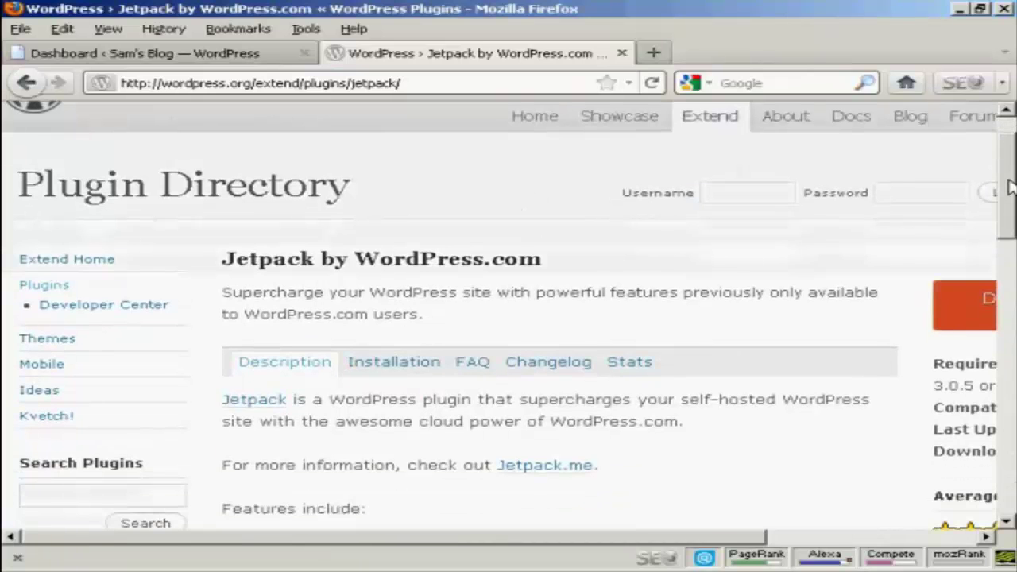
left_click_drag(737, 538, 949, 540)
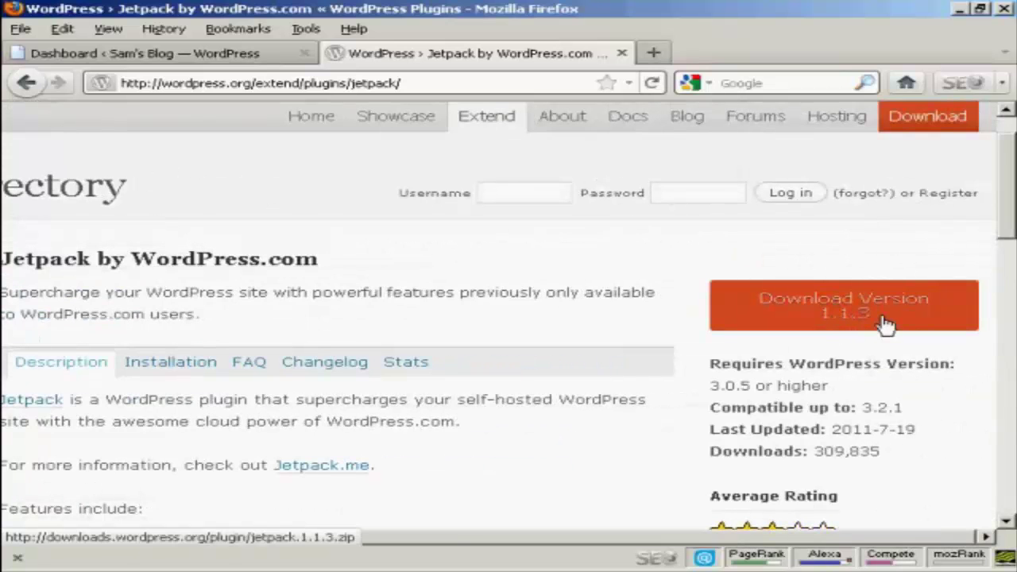
- Download and save jetpack.1.1.3.zip, then close the Downloads window
left_click(845, 318)
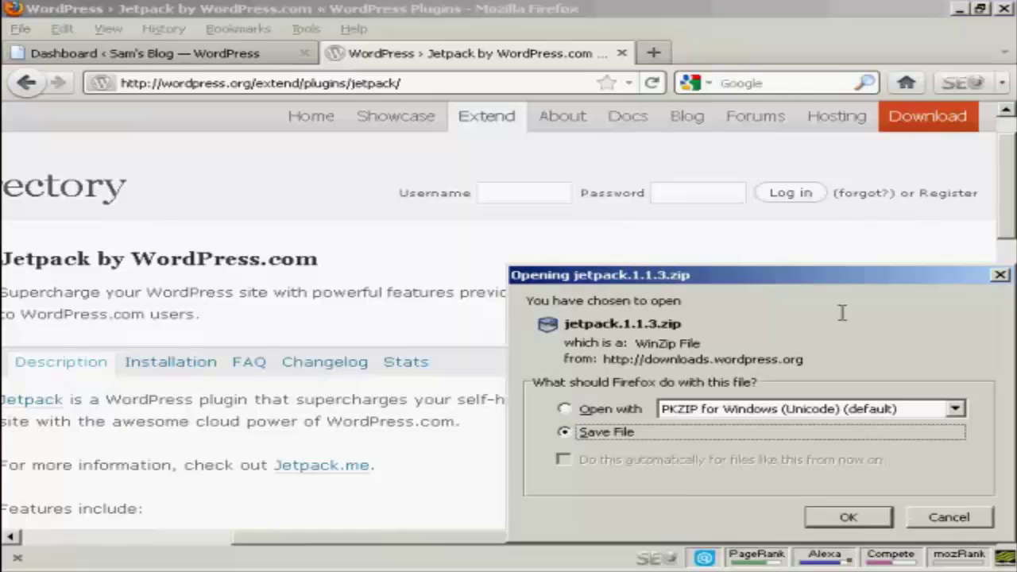
left_click(858, 518)
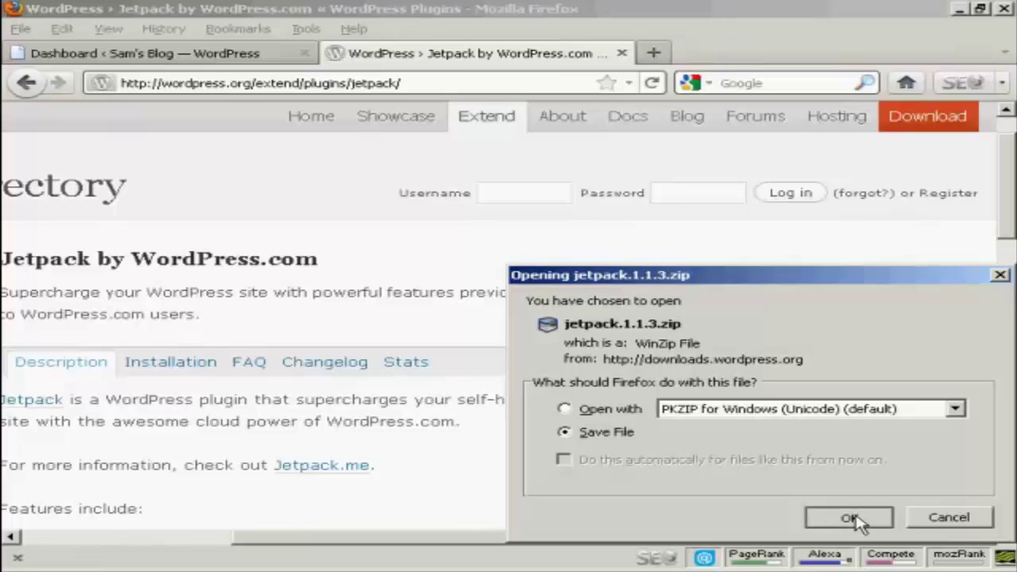
left_click(858, 518)
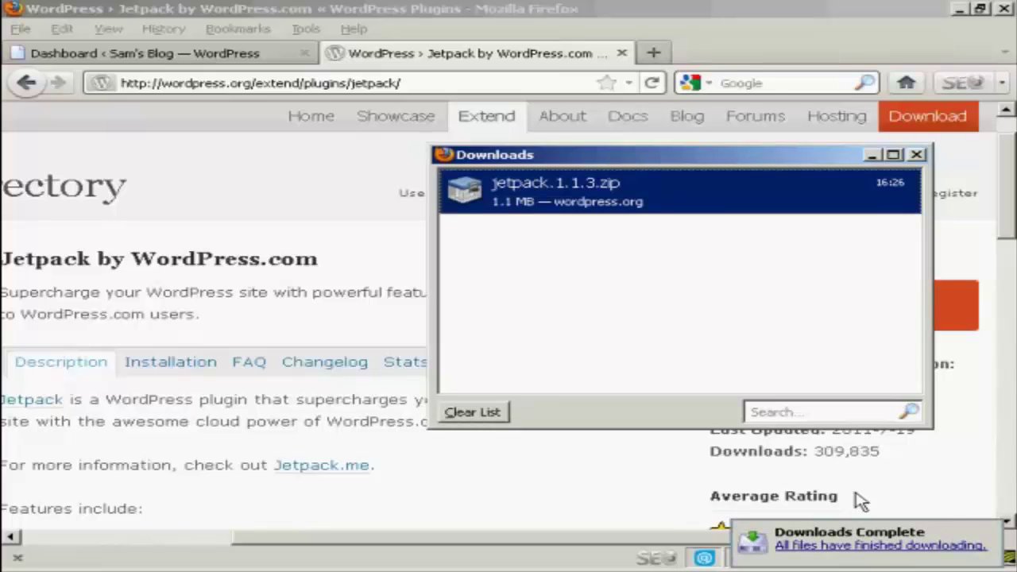
left_click(917, 154)
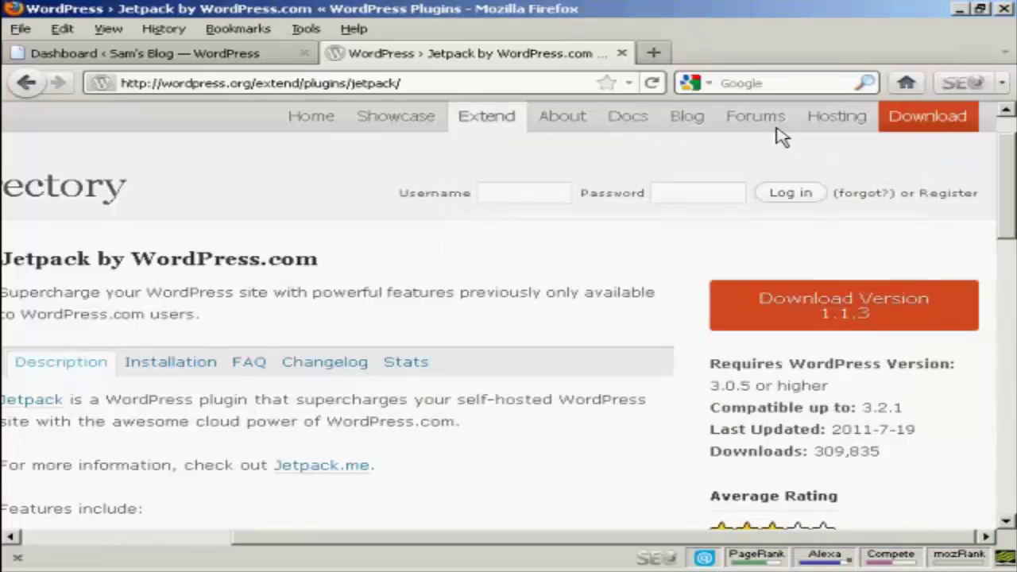
- Close the WordPress.org tab and go to the blog's Plugins > Add New page
left_click(623, 54)
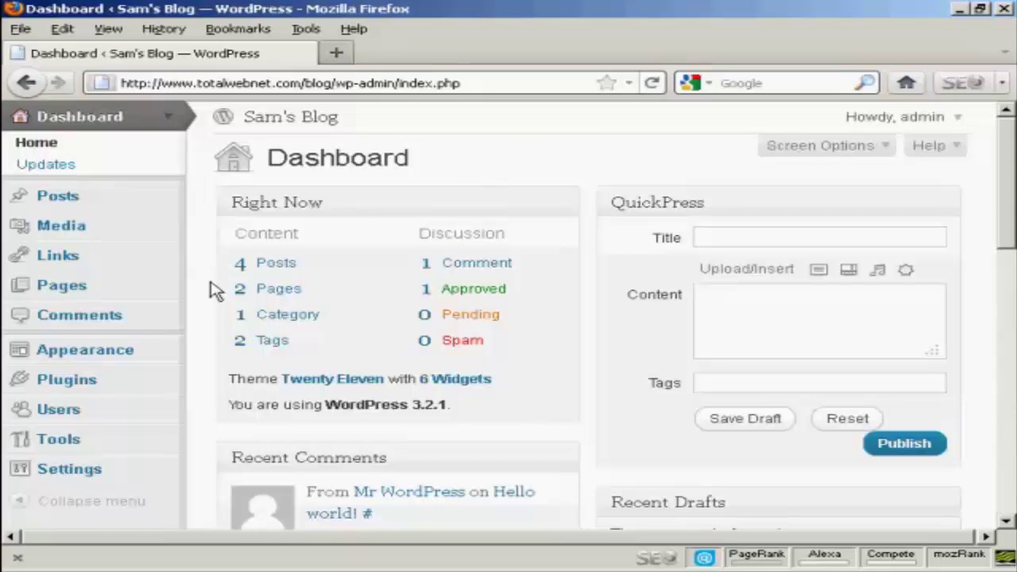
left_click(72, 384)
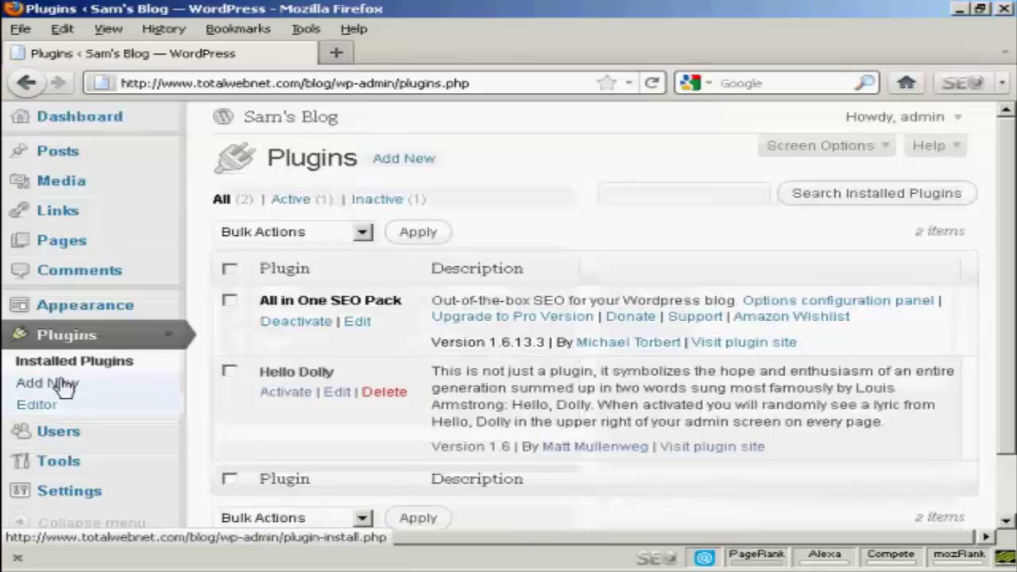
left_click(59, 393)
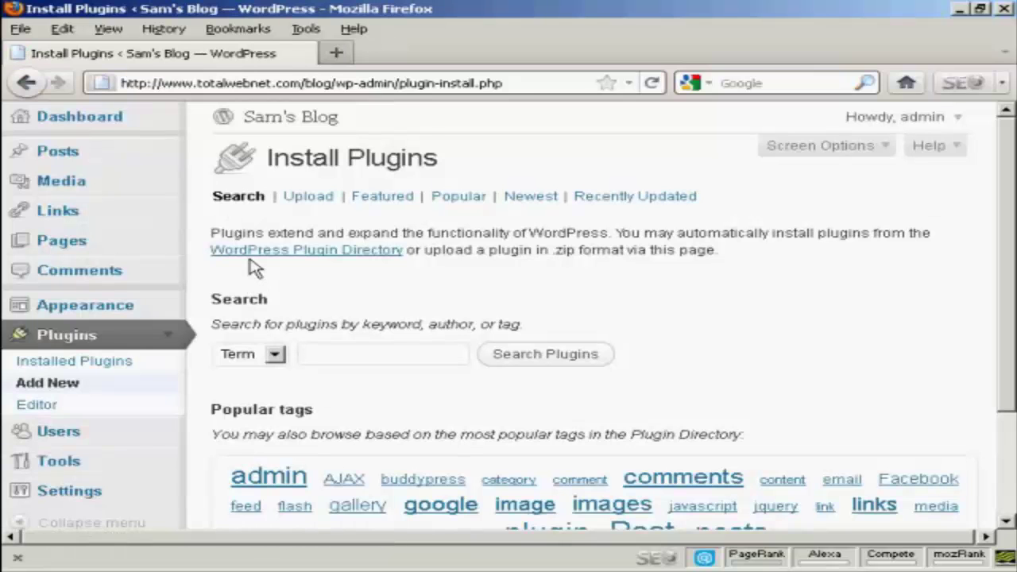
- Upload jetpack.1.1.3.zip from D:\Wordpress_Plugins and install it
left_click(308, 196)
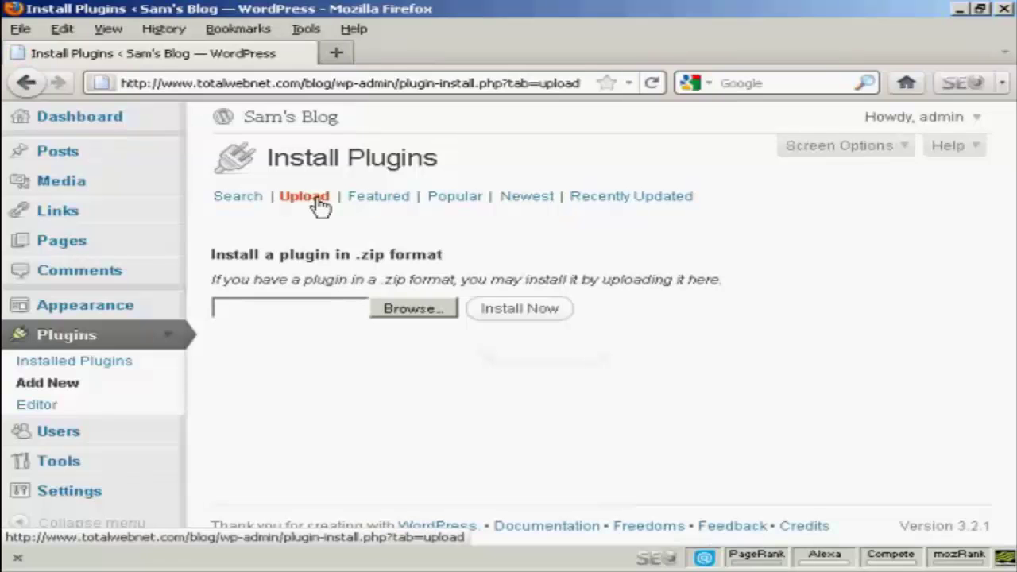
left_click(431, 314)
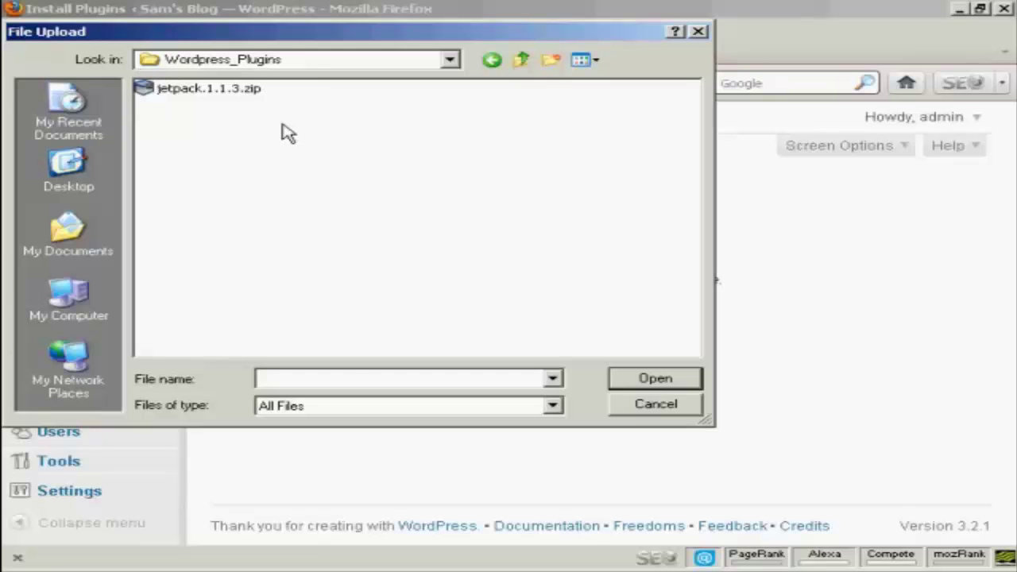
left_click(244, 97)
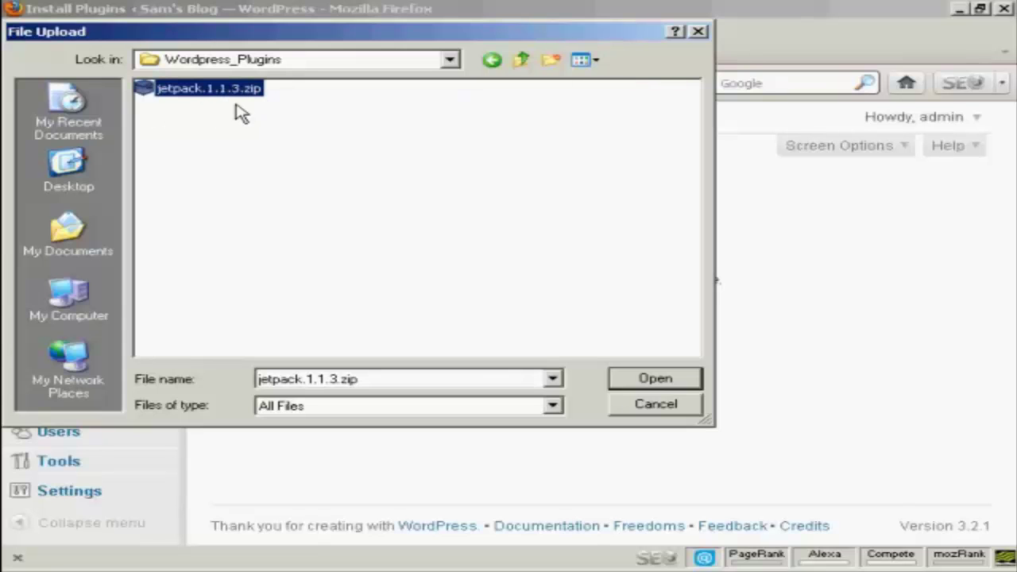
left_click(658, 381)
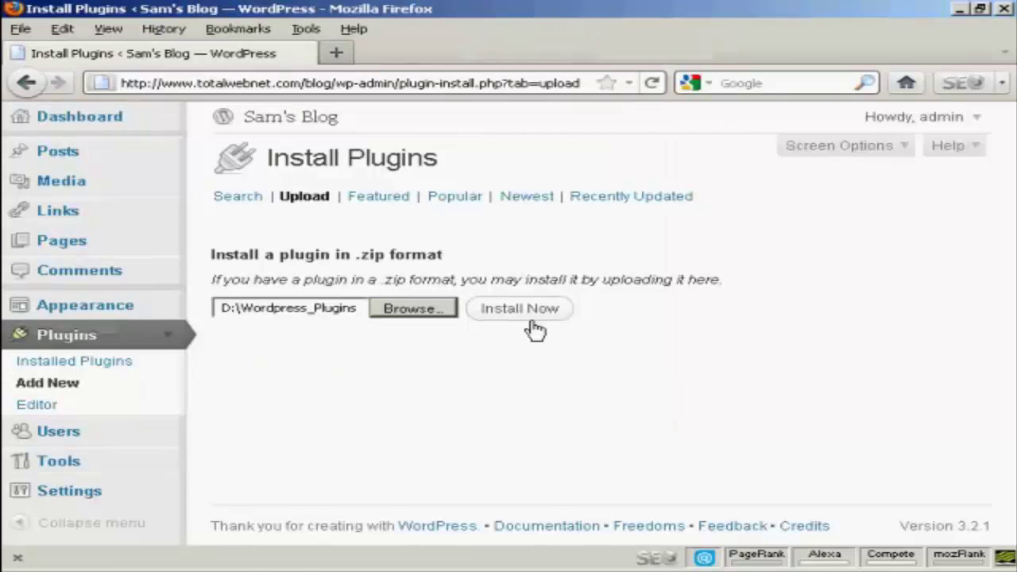
left_click(525, 312)
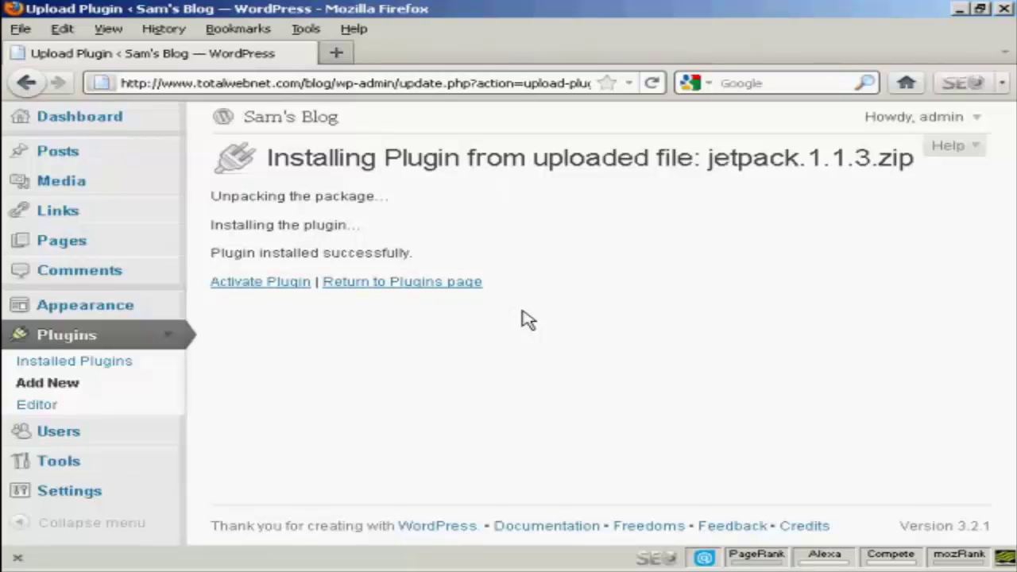
- Activate Jetpack and start its Connect to WordPress.com authorization
left_click(286, 292)
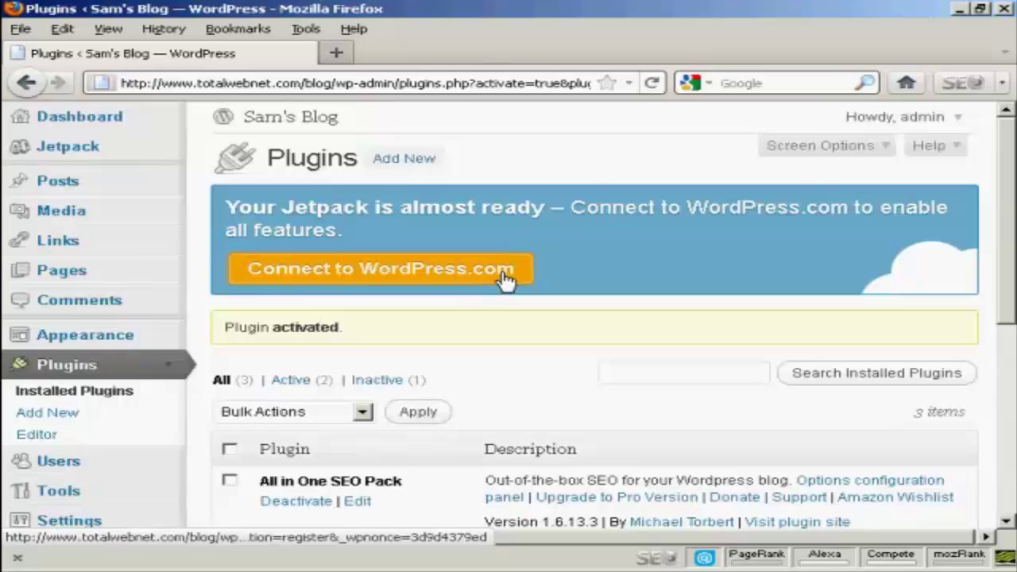
left_click(441, 275)
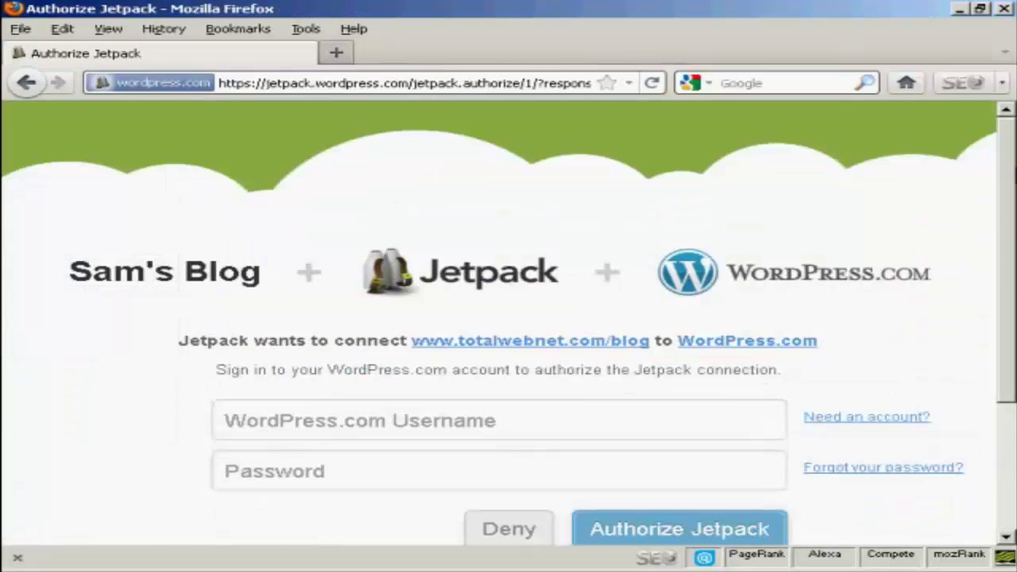
- Enter the WordPress.com username, paste the account password, and authorize Jetpack
scroll(1011, 213, "down", 3)
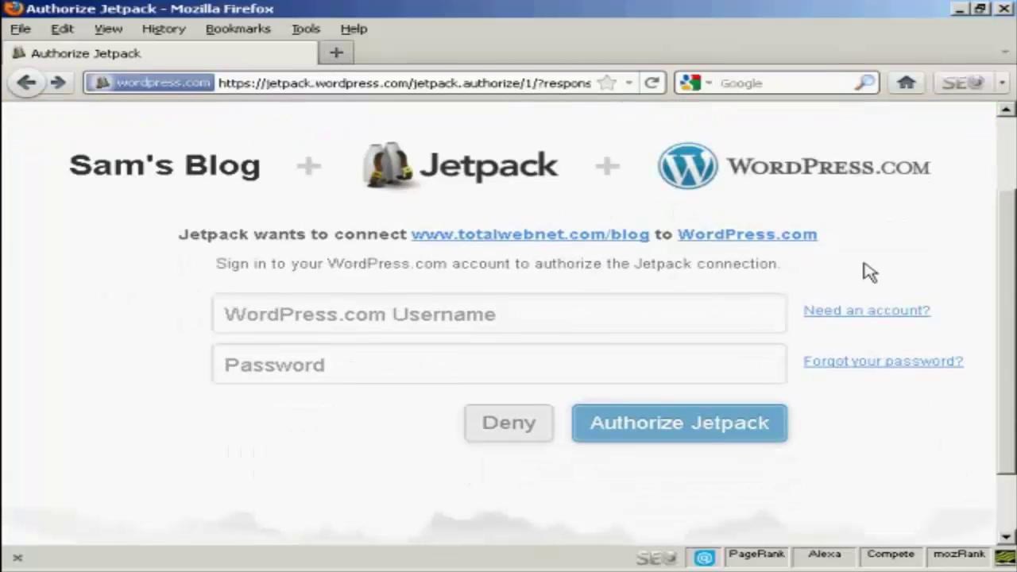
left_click(491, 312)
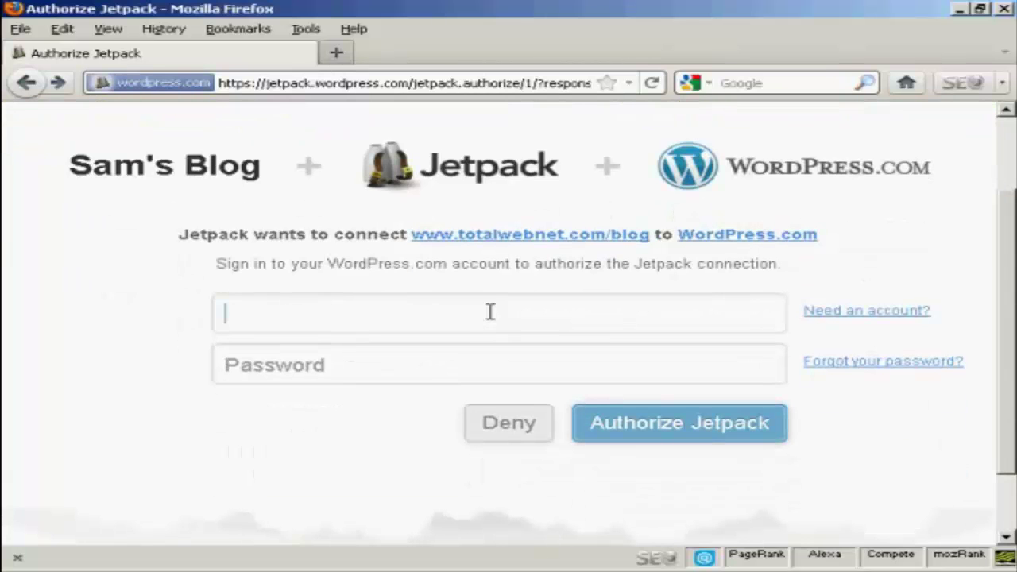
type("newvideo4m")
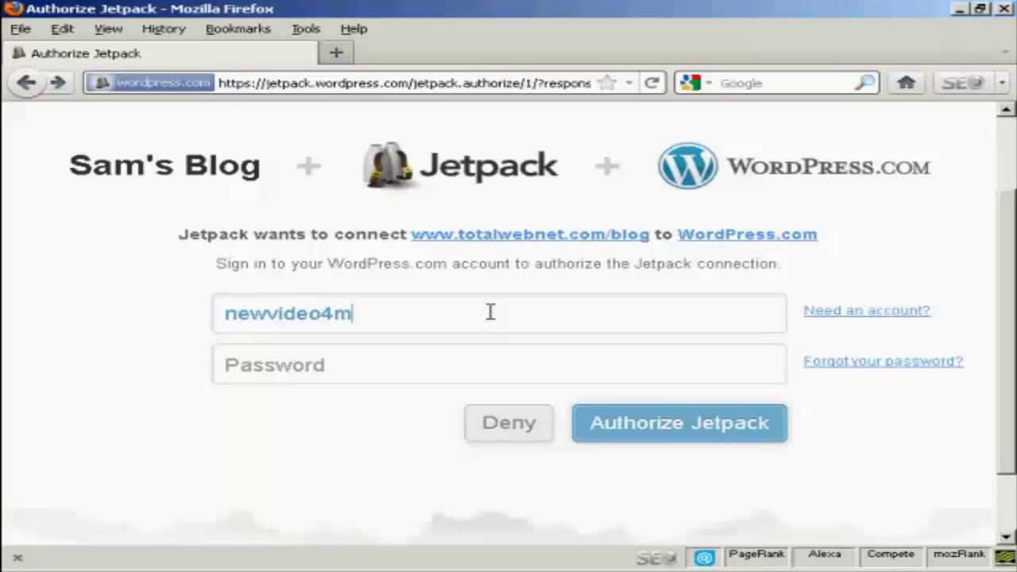
type("e")
left_click(359, 362)
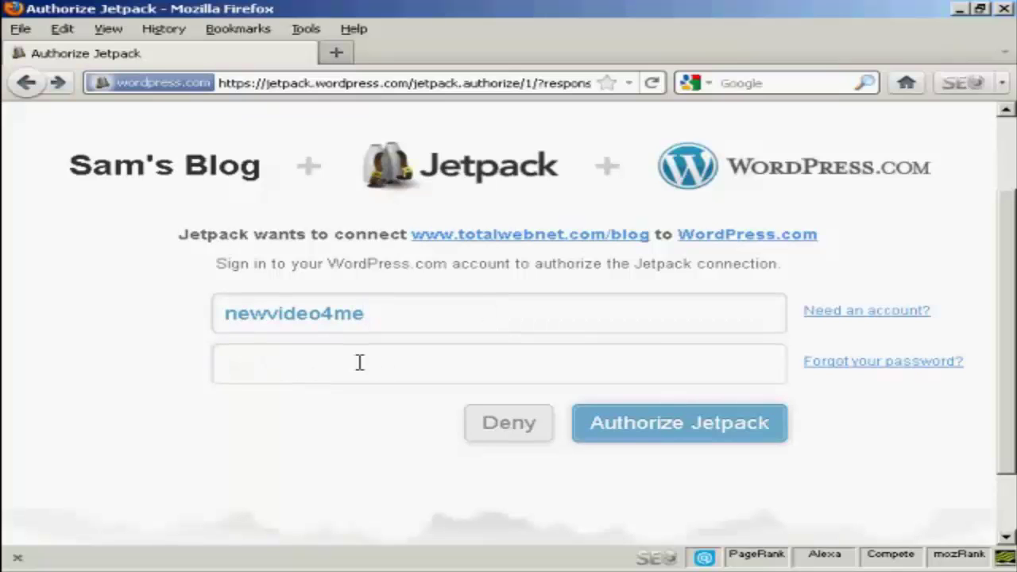
key("ctrl+v")
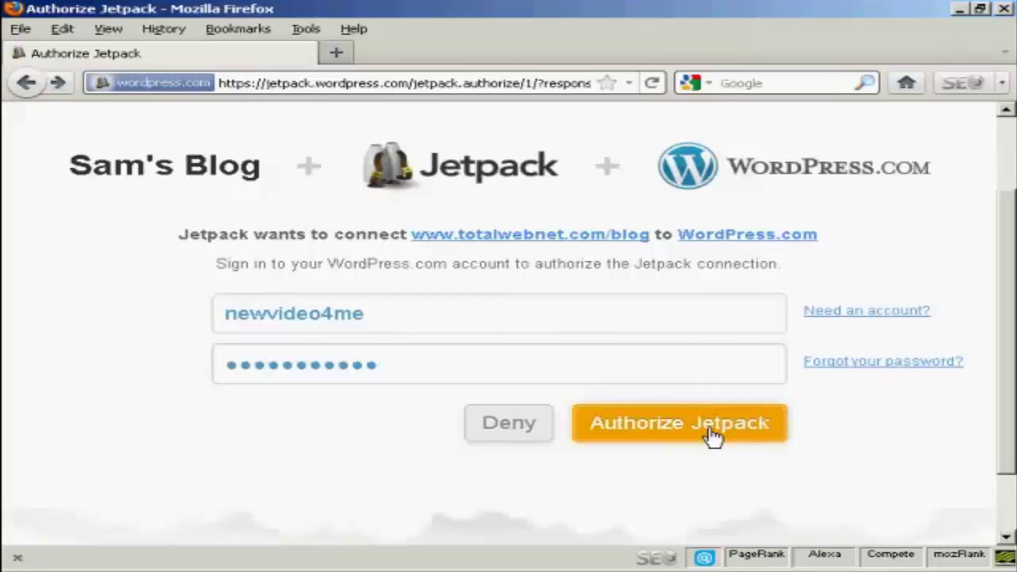
left_click(684, 435)
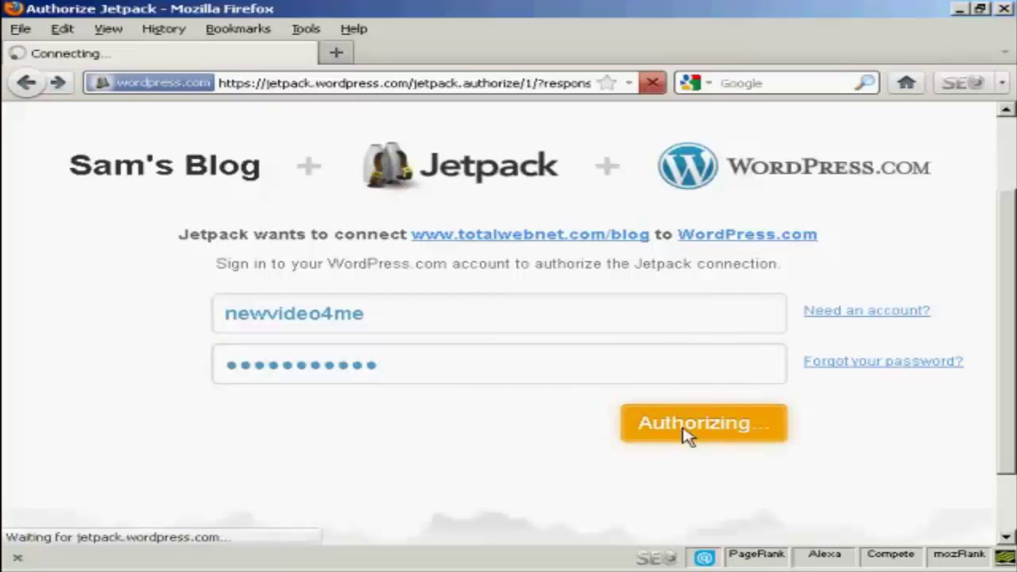